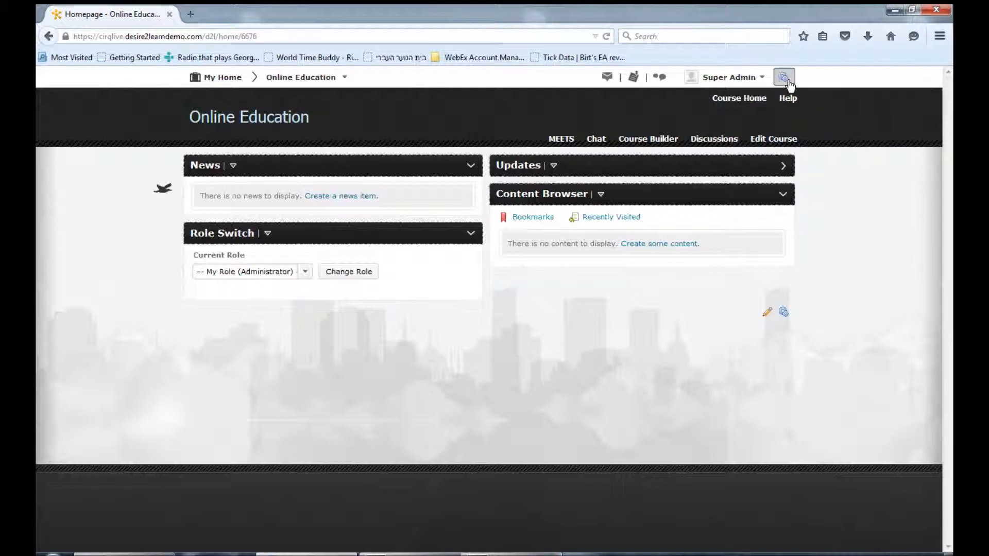
left_click(784, 80)
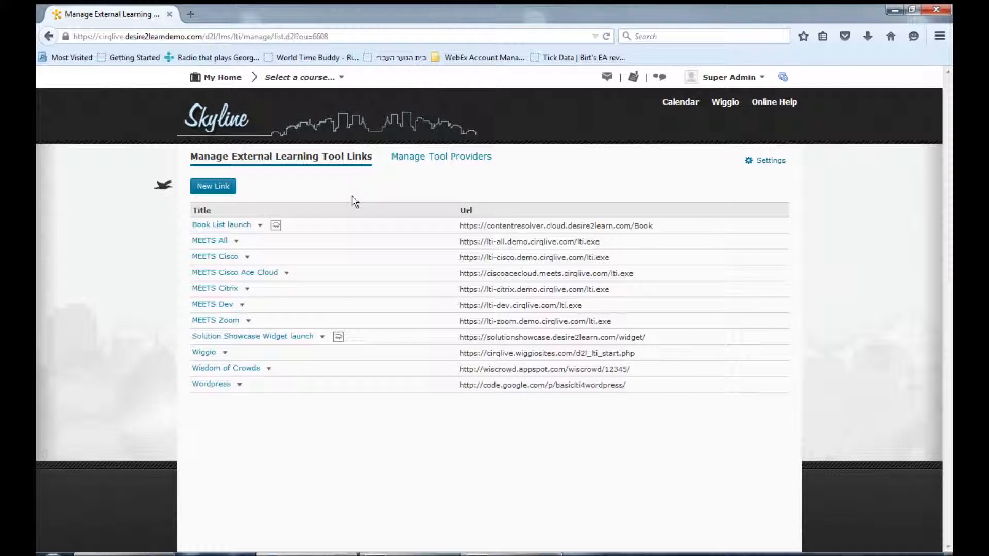
left_click(230, 195)
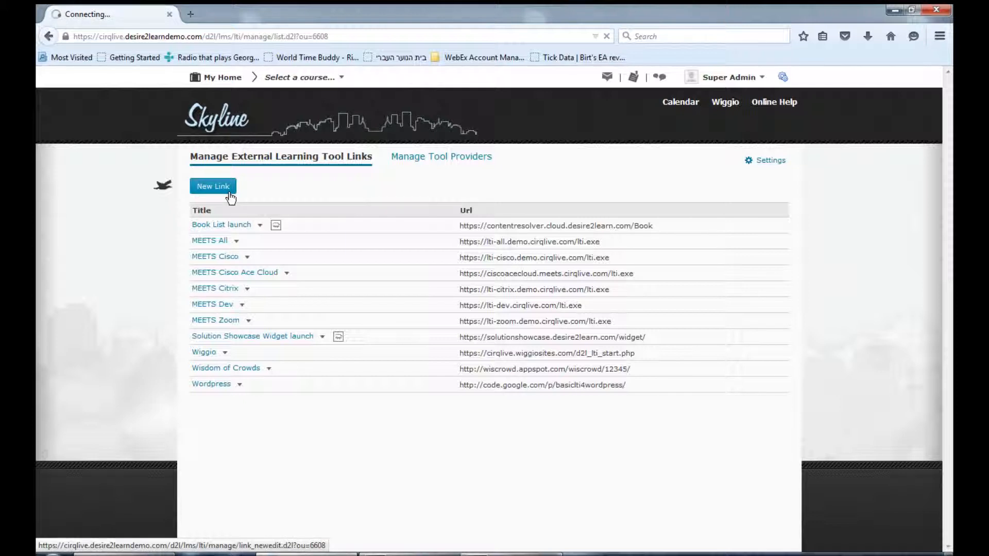
type("MEETS")
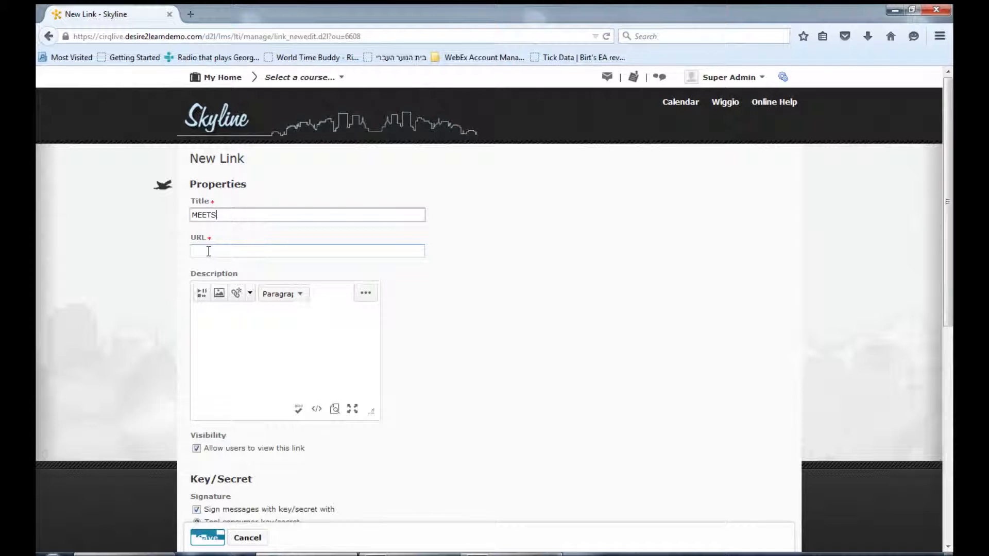
left_click(209, 252)
type("http://yourschool.meets.cirqlive.com/lti.exe")
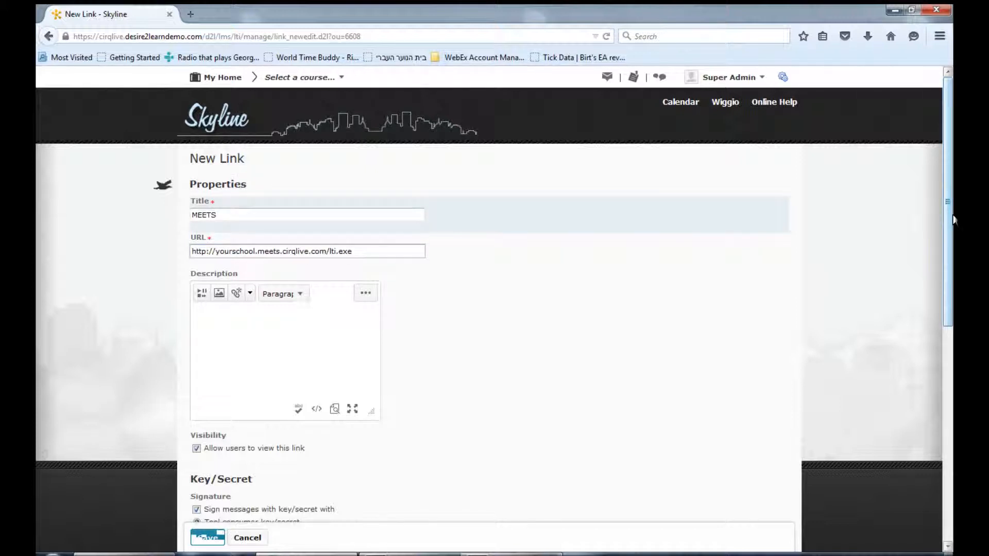
- Sign the link's messages with its own link key/secret, and enter the key and the secret
scroll(220, 211, "down", 4)
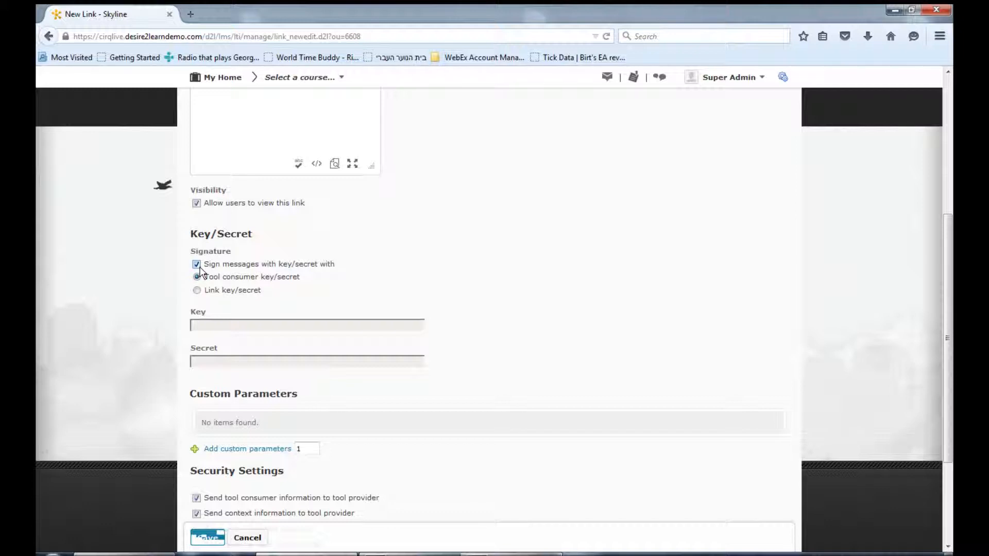
left_click(199, 290)
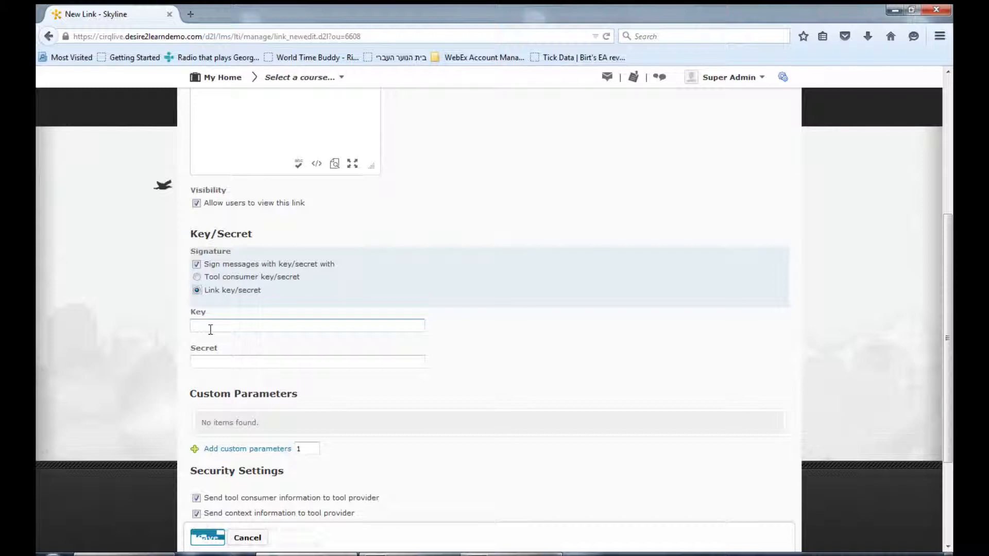
left_click(210, 329)
type("1")
left_click(209, 361)
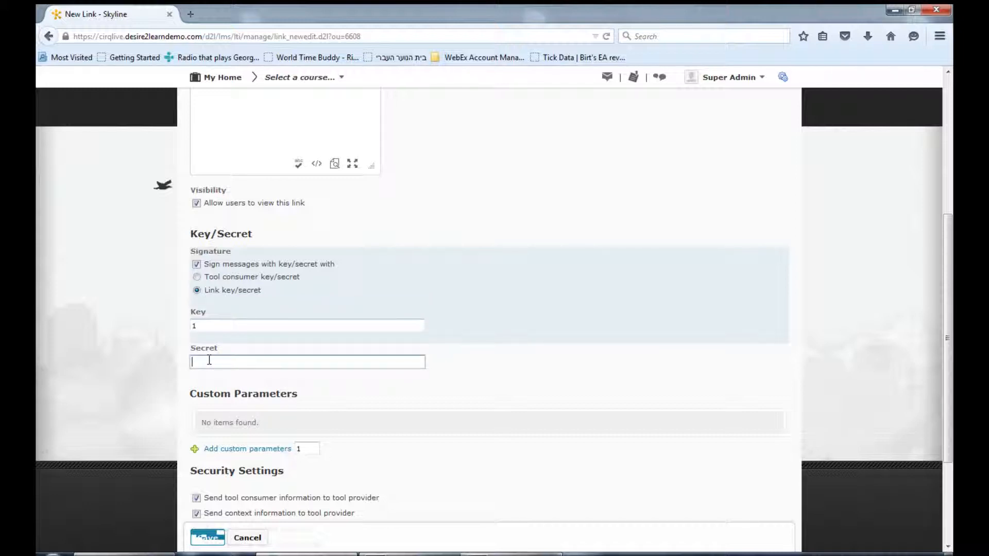
type("1")
- Set the link's security settings to send user ID, user name and user email, but not link title or description
left_click_drag(950, 335, 953, 412)
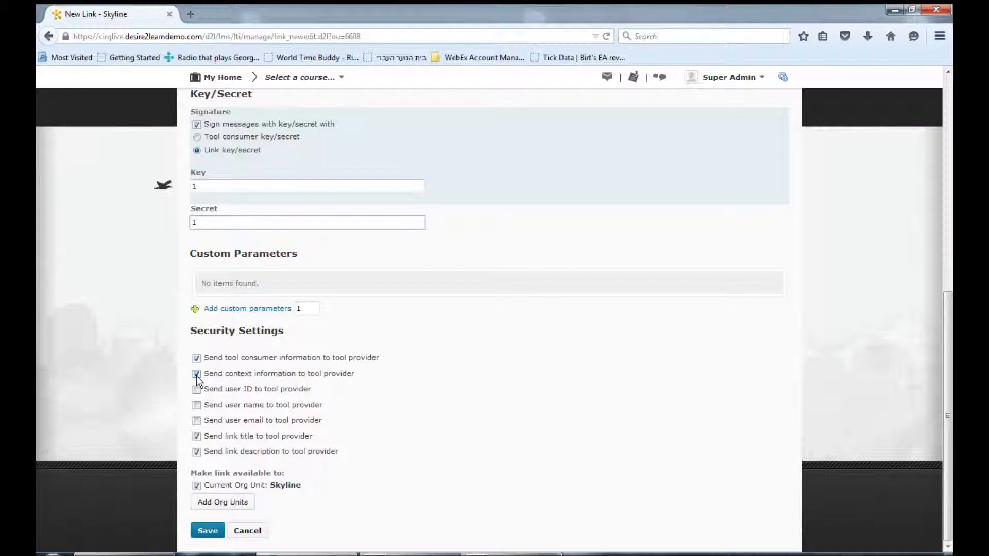
left_click(196, 390)
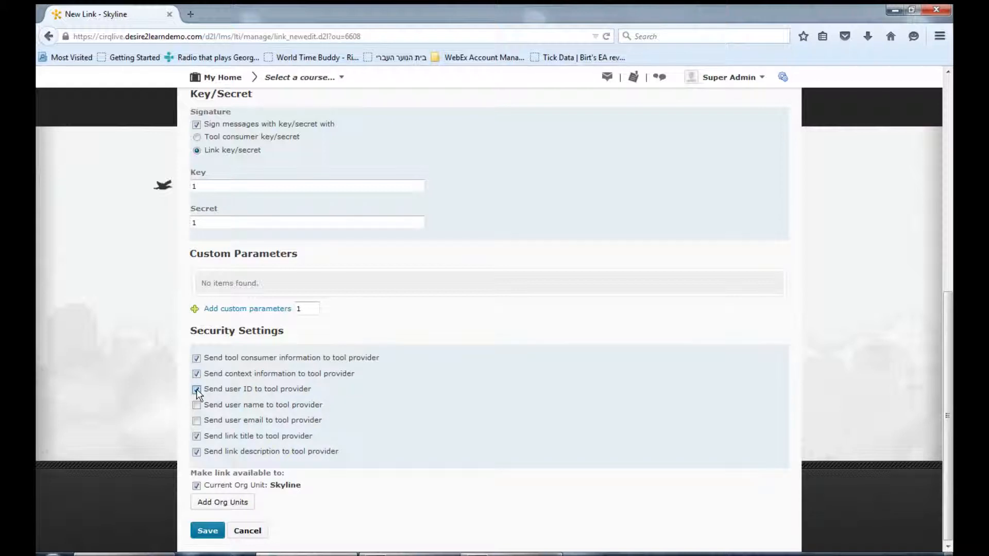
left_click(197, 405)
left_click(196, 436)
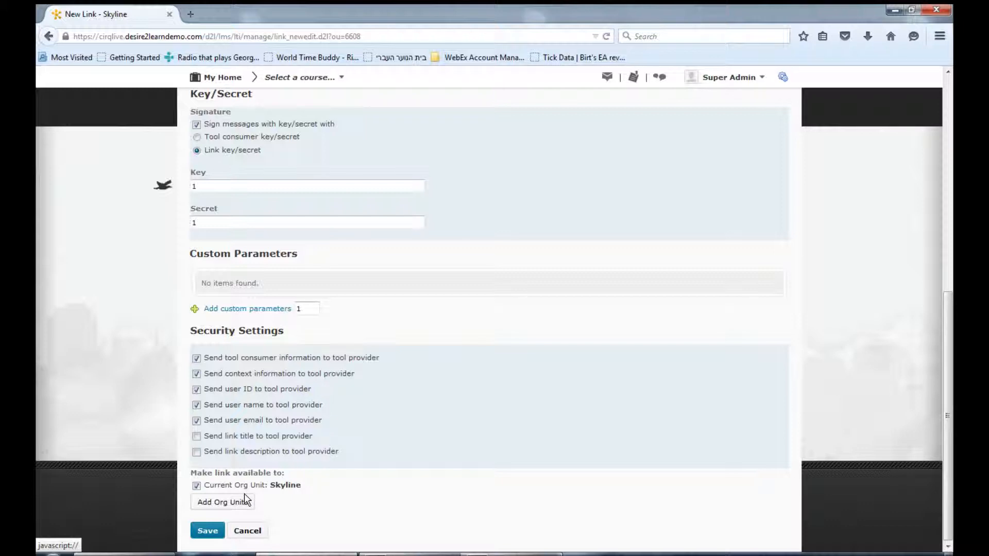
- Make the link available to all descendants of the Sandboxes department, and discard the new link
left_click(243, 503)
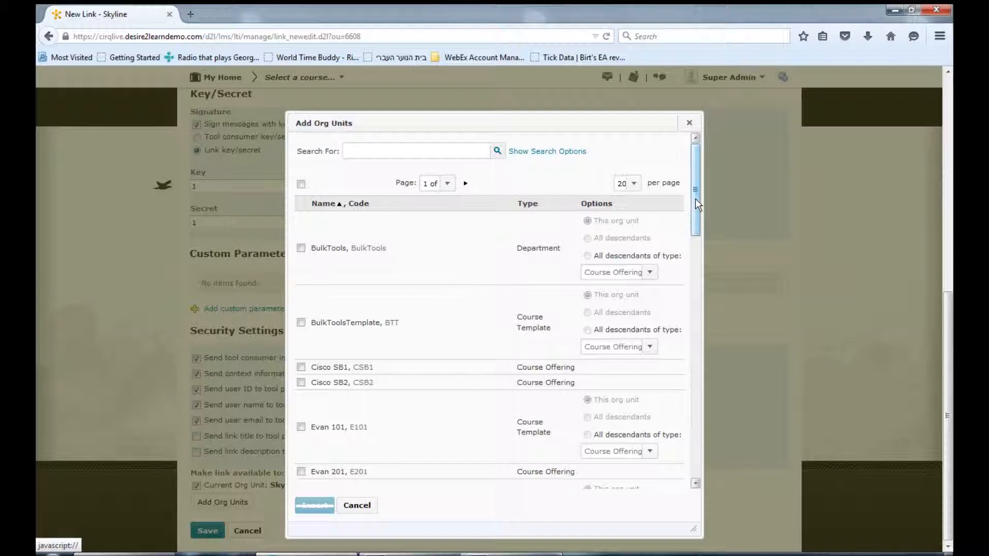
left_click_drag(696, 199, 728, 371)
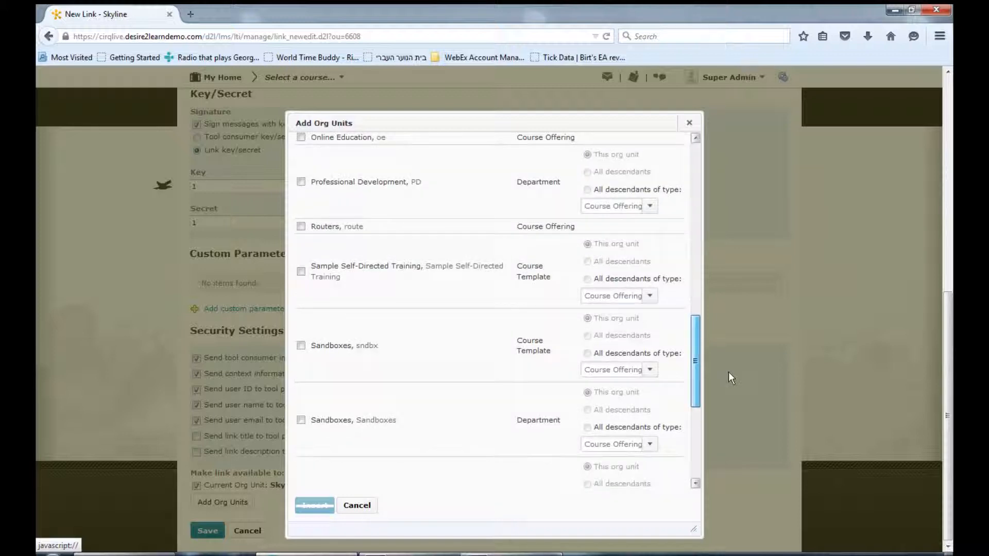
left_click(356, 415)
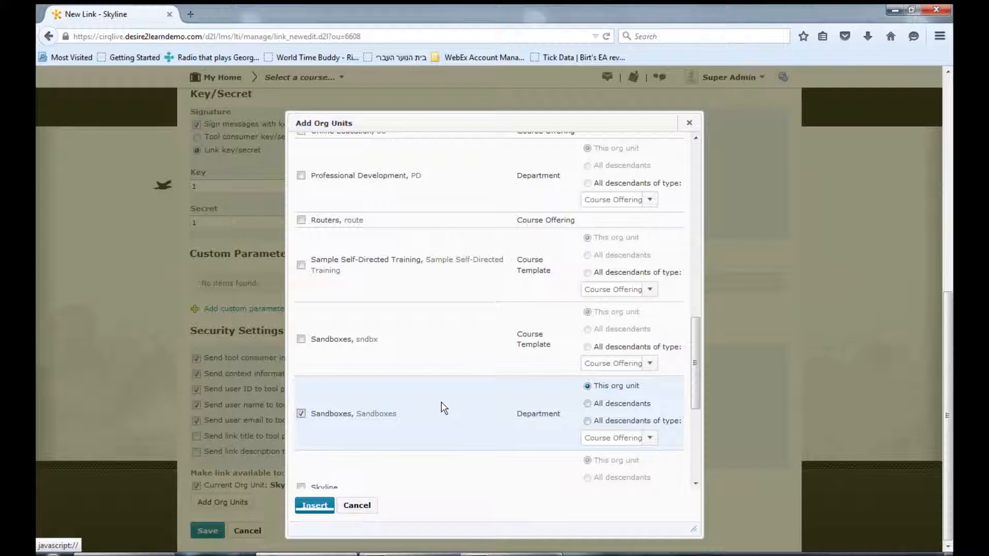
left_click(588, 404)
left_click(315, 506)
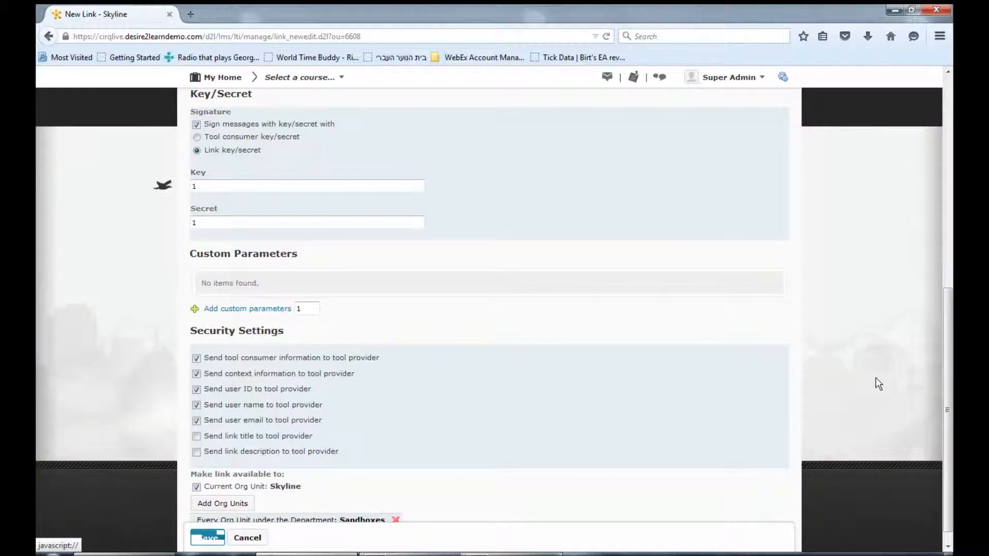
scroll(879, 384, "down", 1)
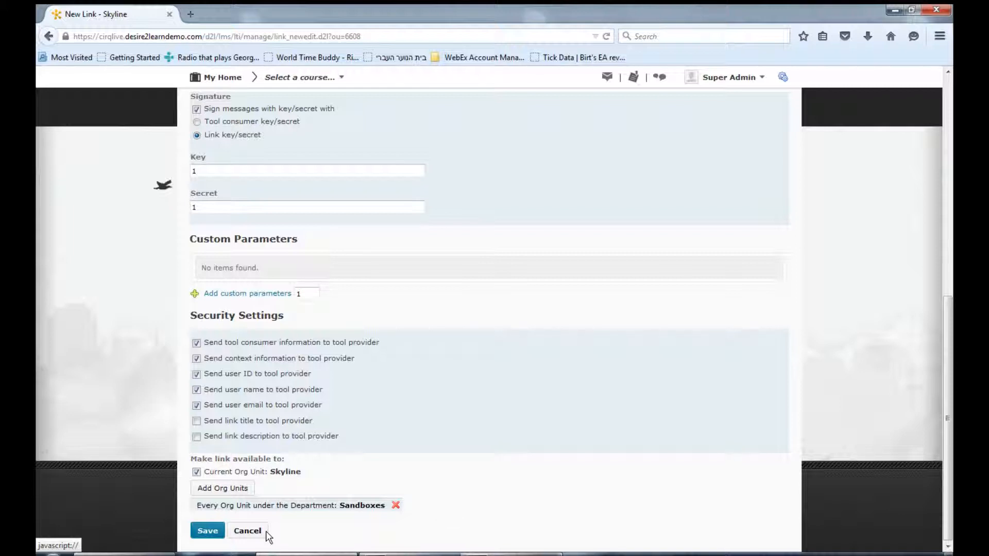
left_click(247, 531)
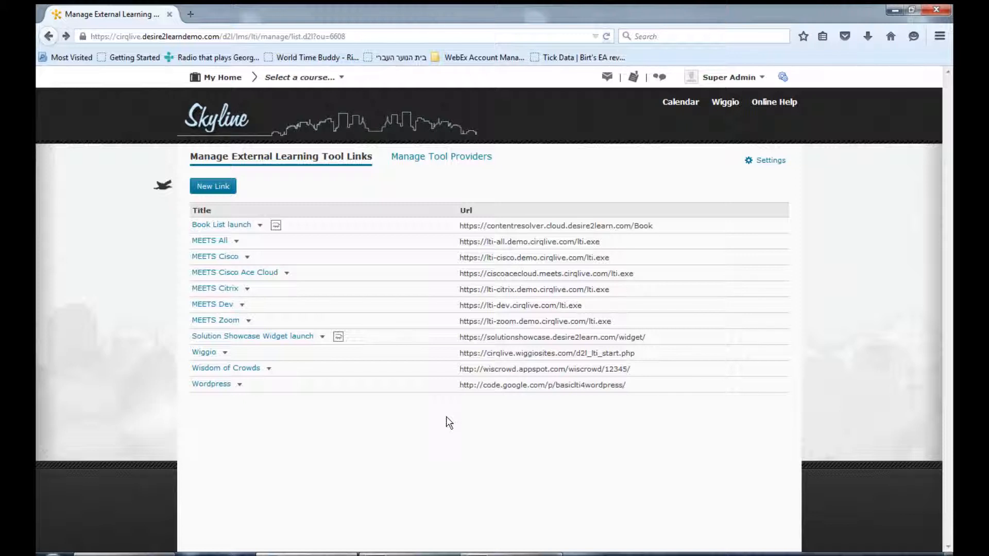
- In Navigation & Themes, create a custom link named MEETS that is shared with child org units
left_click(782, 78)
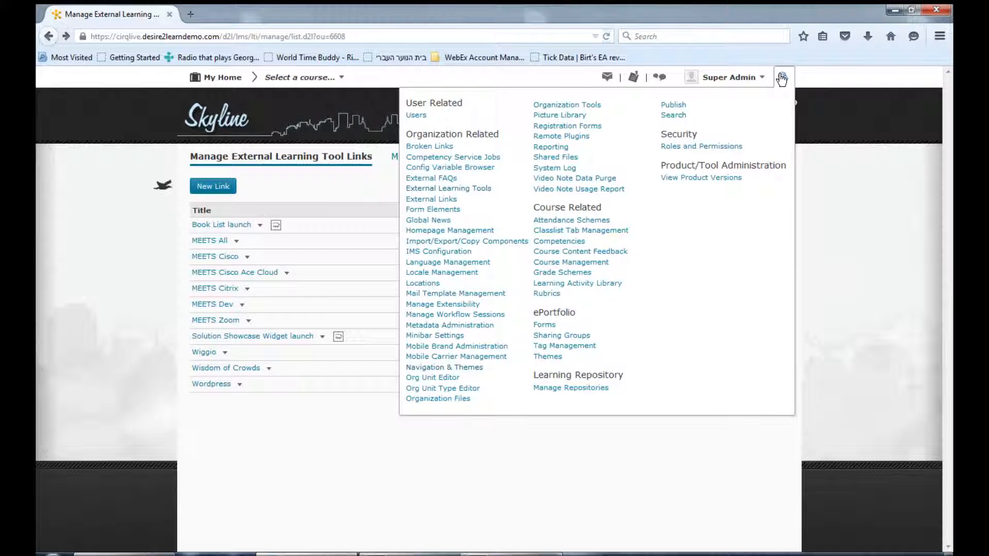
left_click(452, 371)
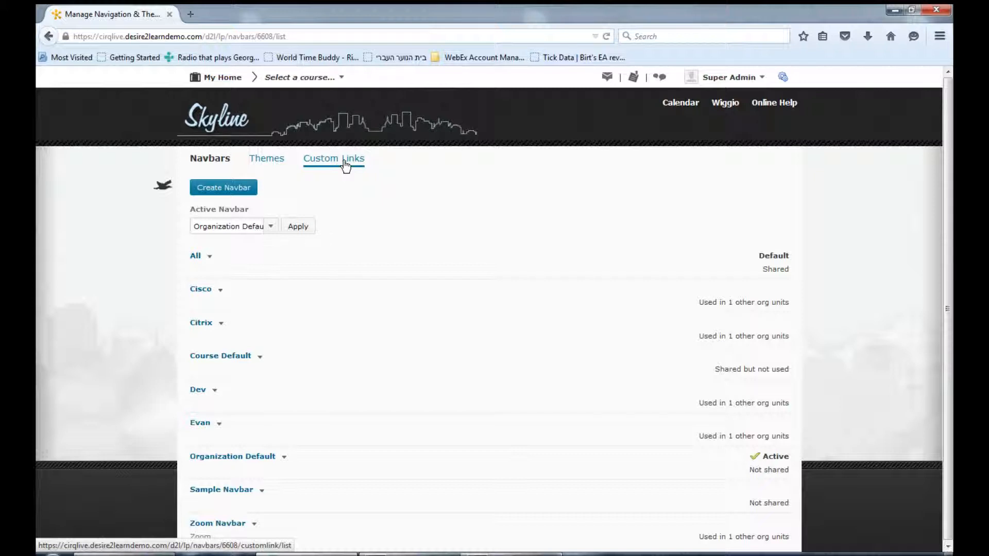
left_click(344, 163)
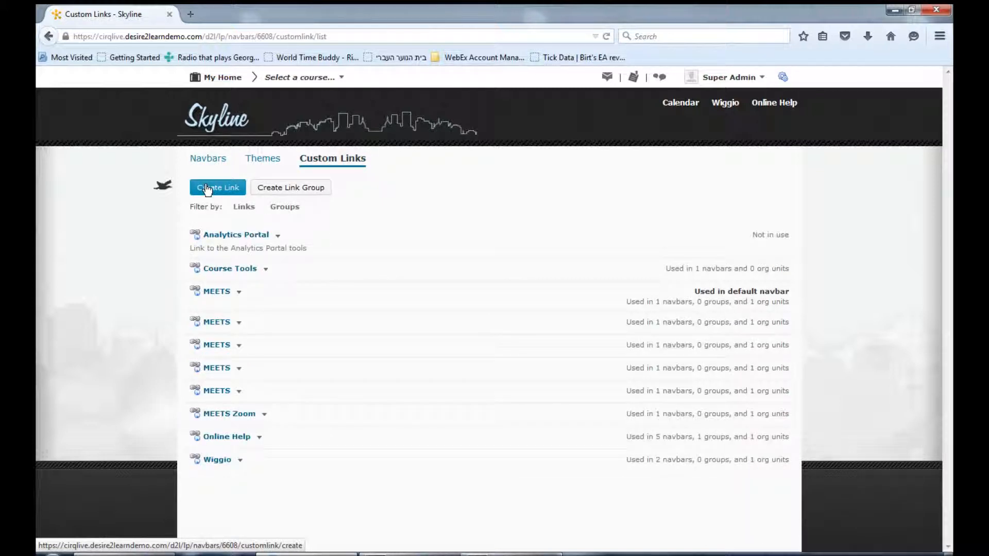
left_click(207, 190)
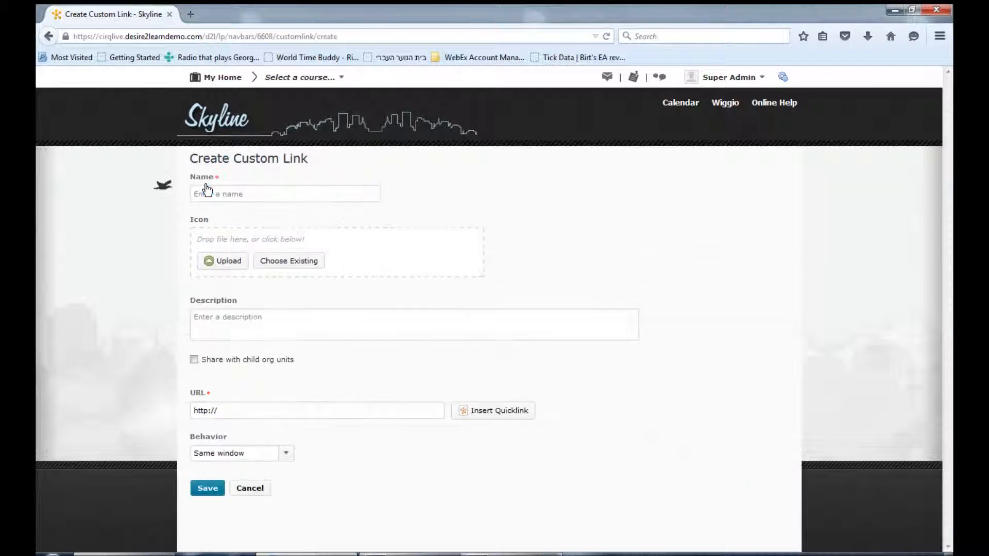
left_click(207, 191)
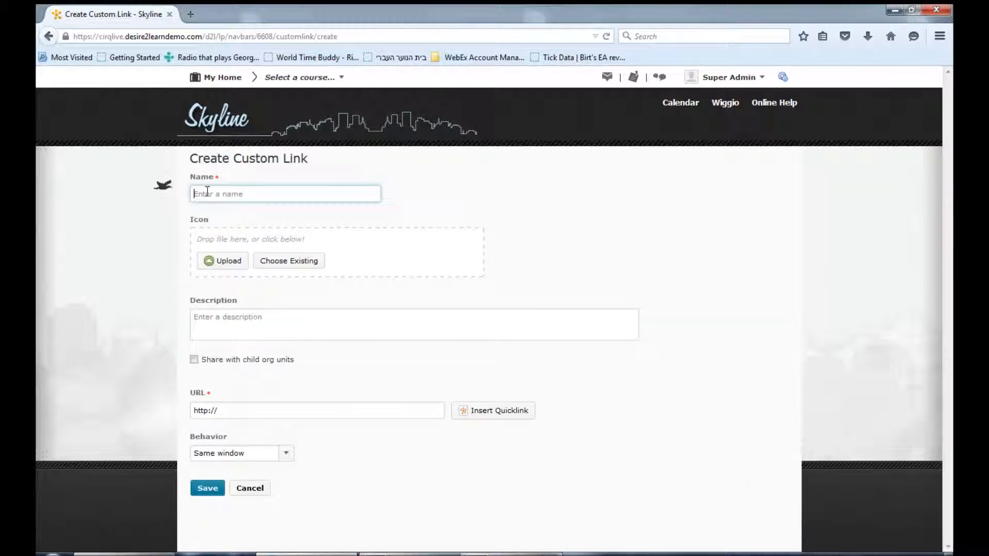
type("MERTS")
left_click(193, 360)
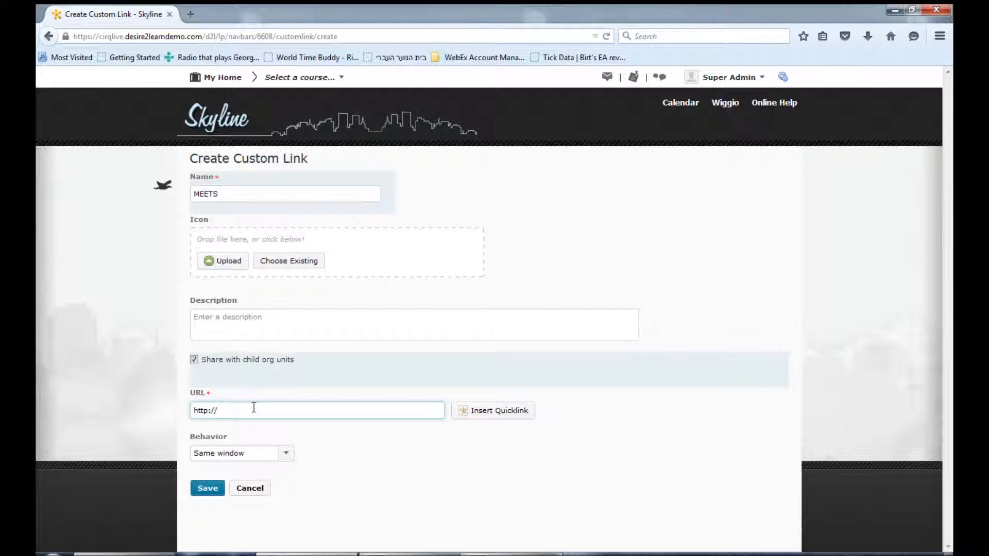
left_click(487, 412)
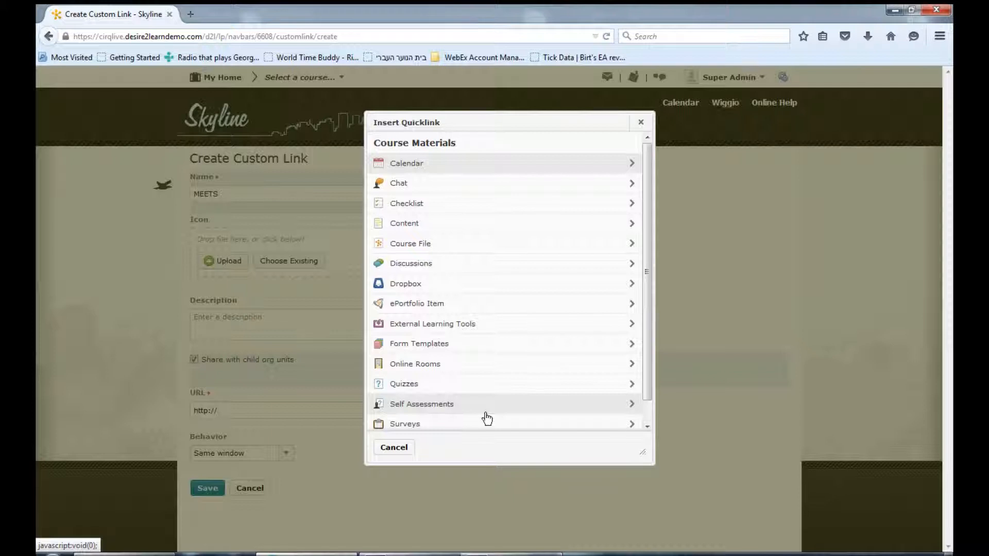
left_click(434, 323)
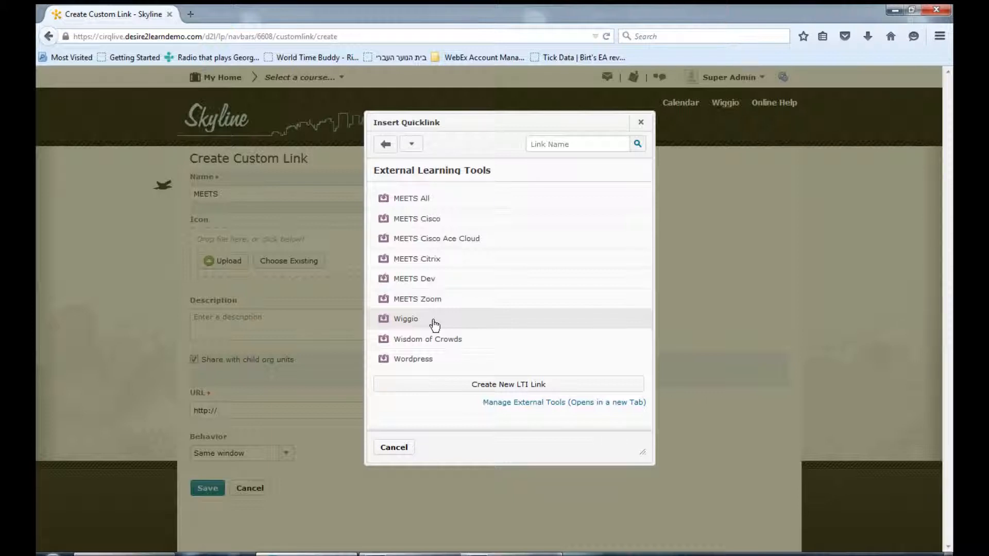
left_click(408, 202)
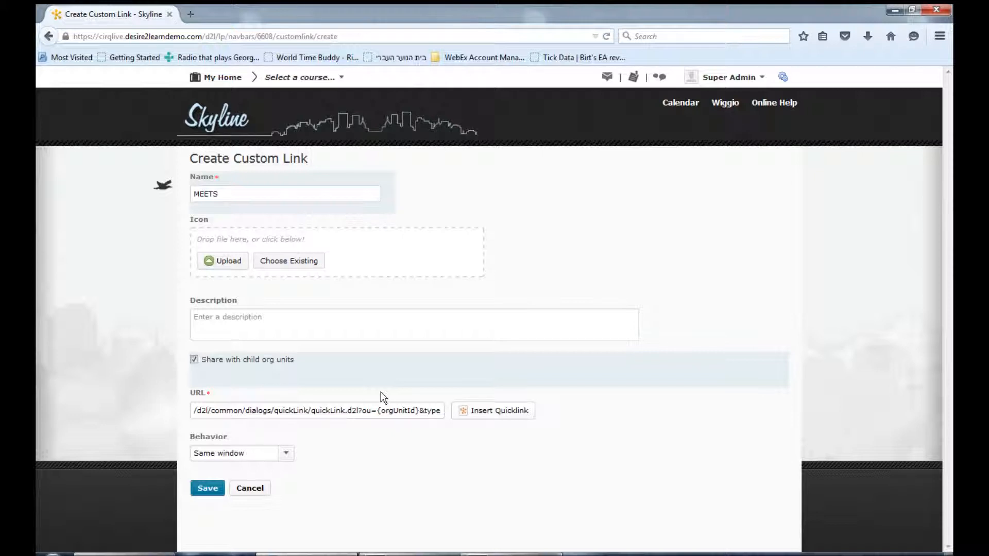
left_click(195, 411)
type("https://cirqlive.desire2learndemo.com")
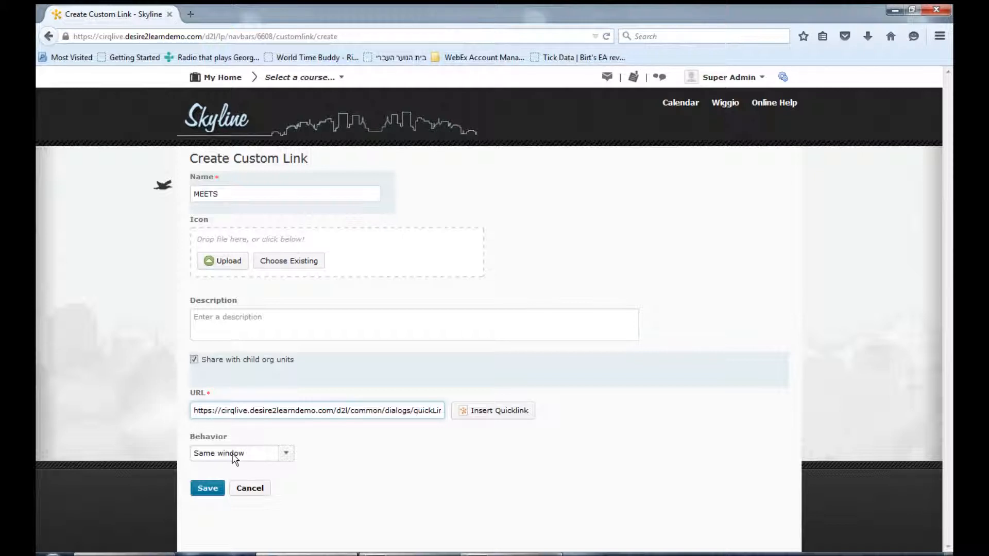
left_click(250, 495)
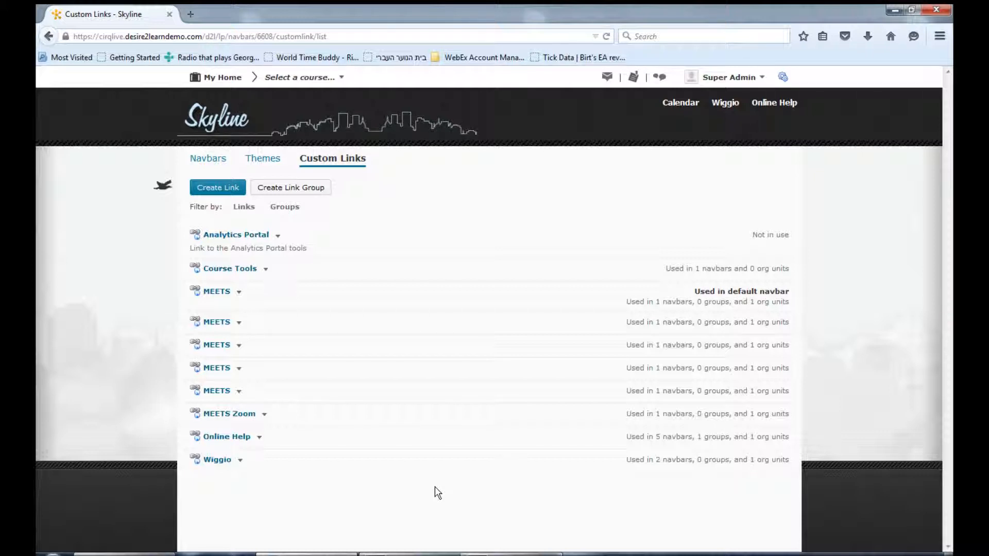
- Edit the Course Default navbar and add the first MEETS custom link to its top right link area
left_click(223, 164)
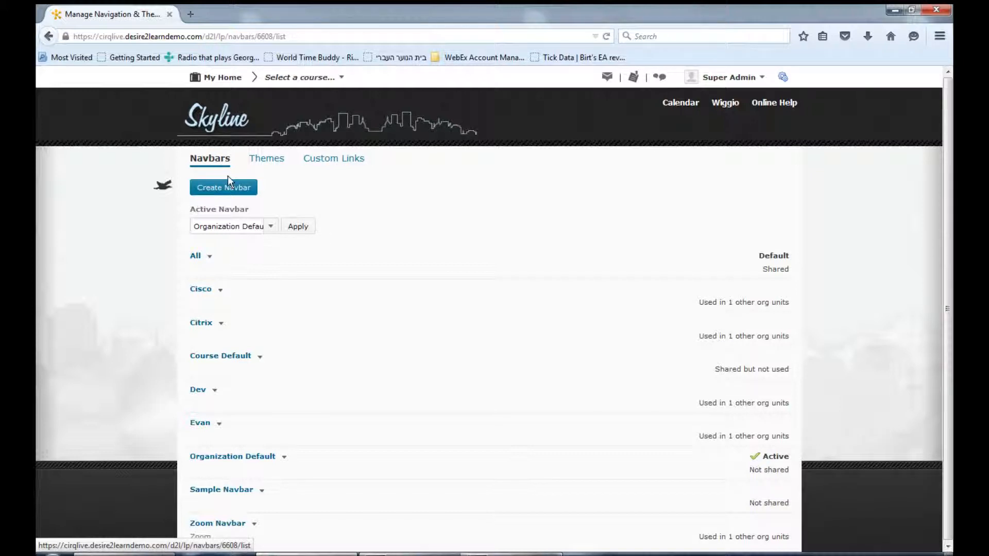
left_click(234, 357)
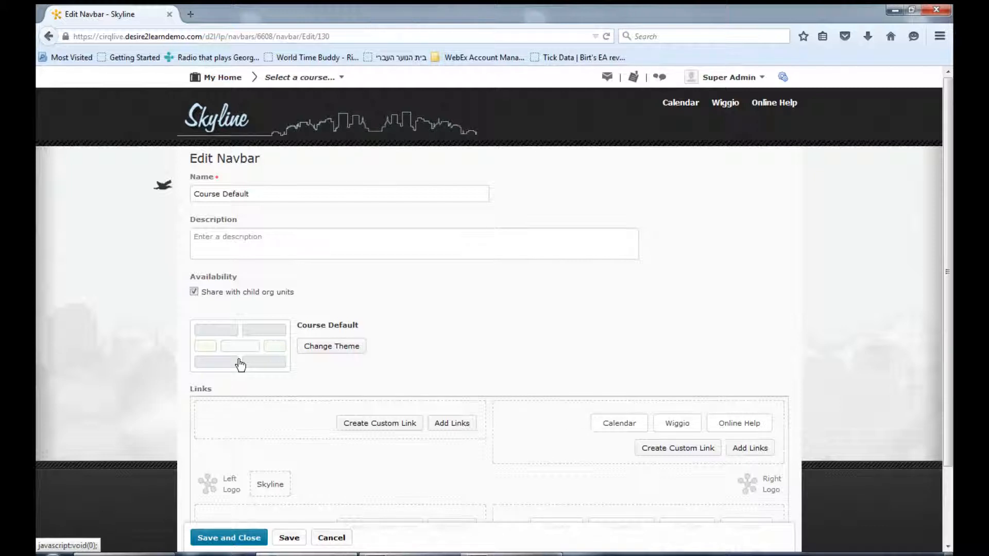
left_click(750, 448)
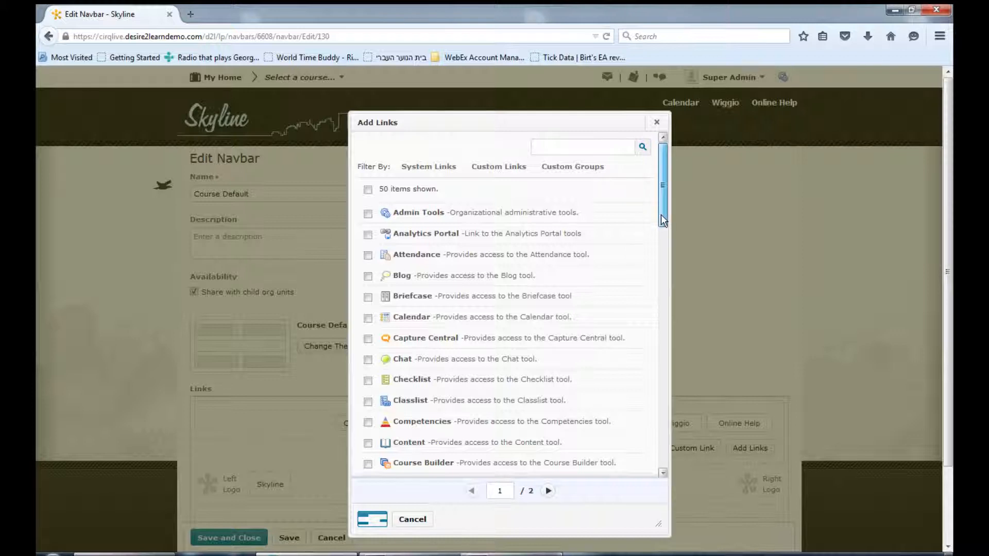
left_click_drag(663, 221, 655, 404)
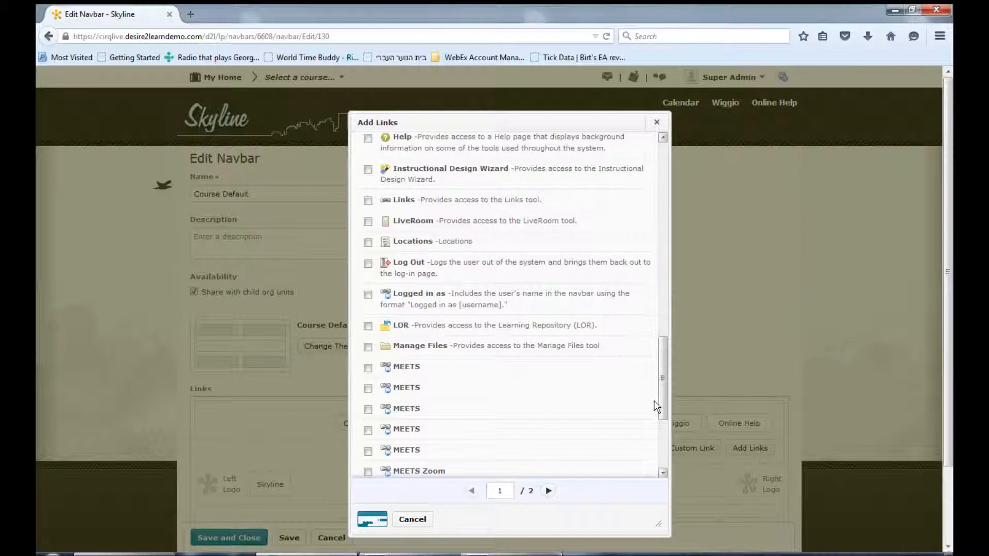
left_click(368, 368)
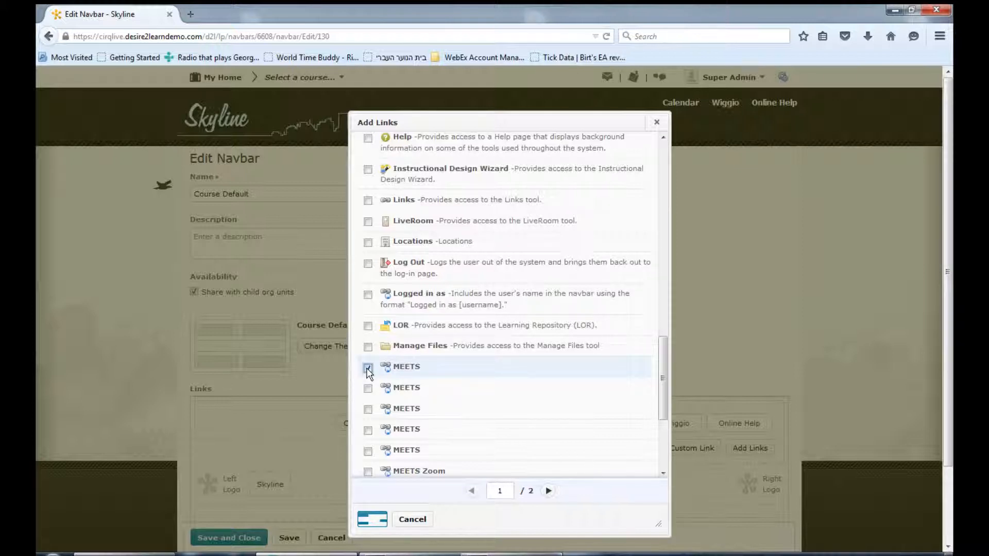
left_click(378, 522)
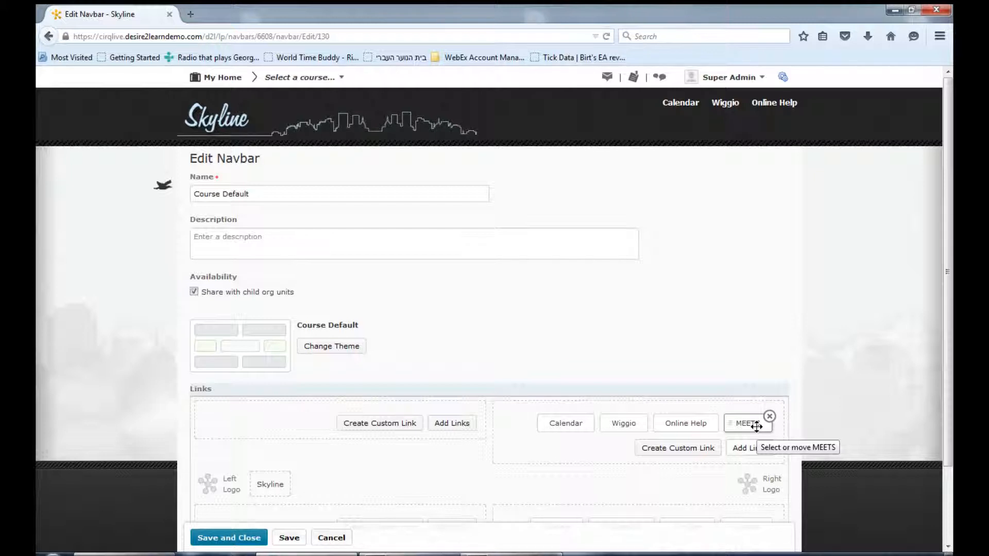
- Move the MEETS link in front of Calendar in the navbar's top right link area, and discard the navbar changes
left_click_drag(756, 427, 531, 425)
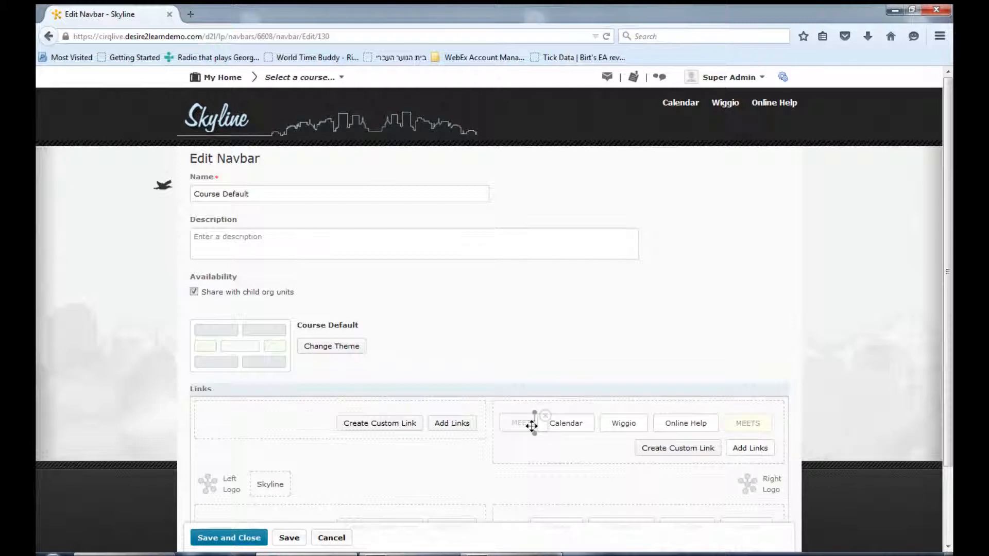
left_click_drag(532, 425, 534, 430)
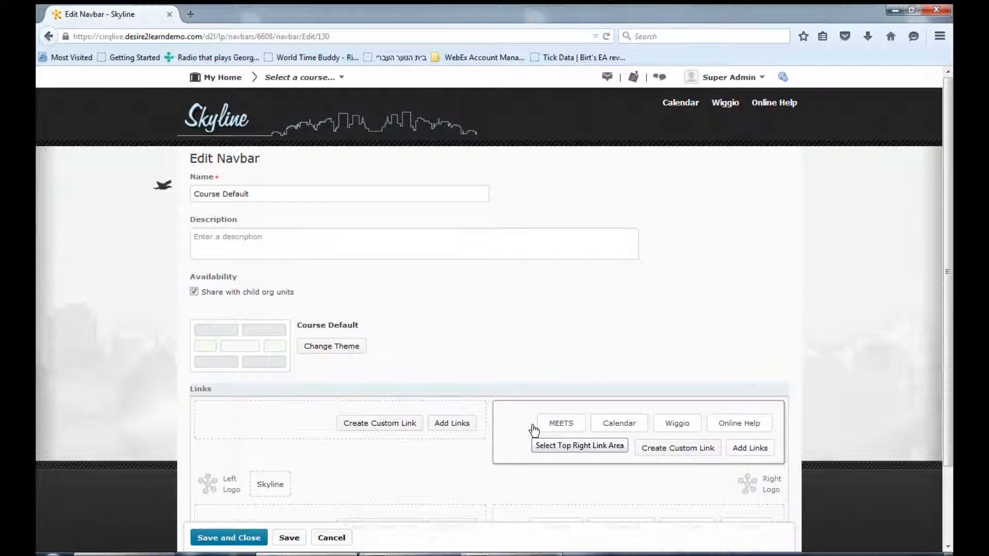
left_click(326, 539)
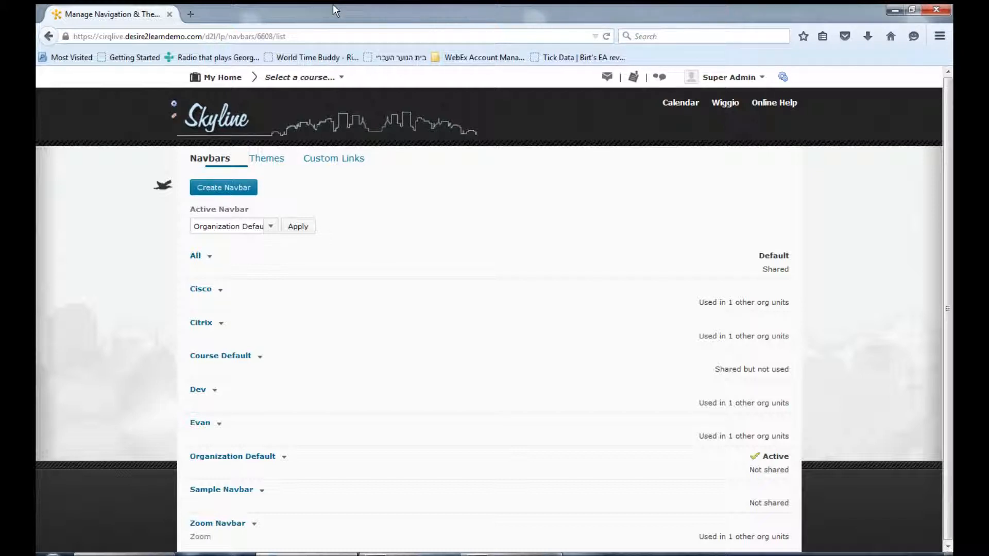
- Open the Online Education course, and in the Routers course open MEETS and its credentials editing page
left_click(337, 79)
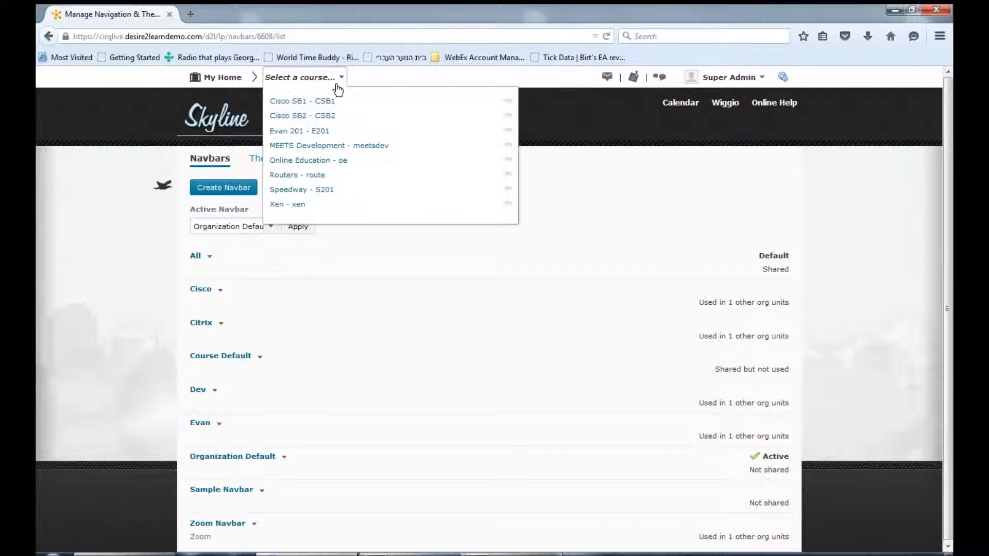
left_click(309, 161)
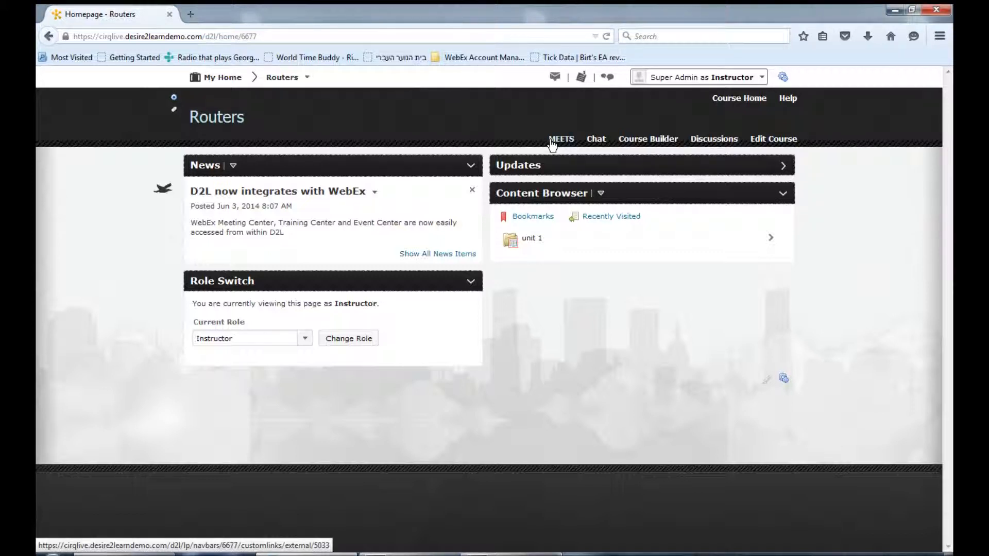
left_click(553, 144)
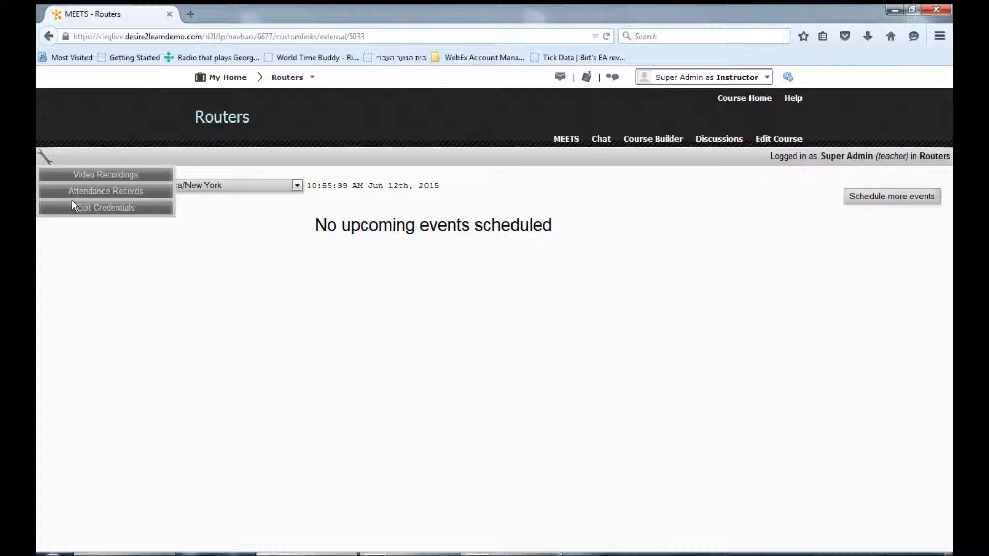
left_click(73, 206)
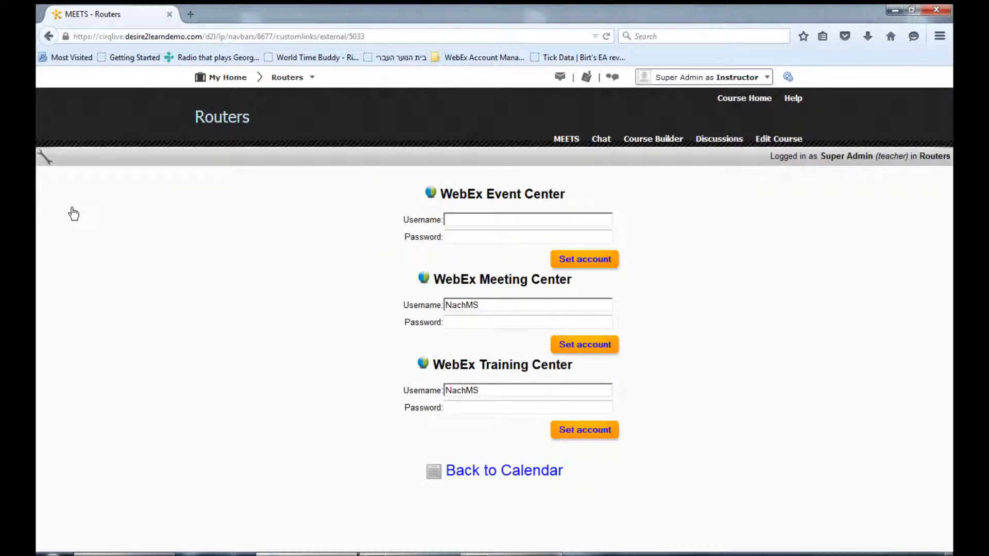